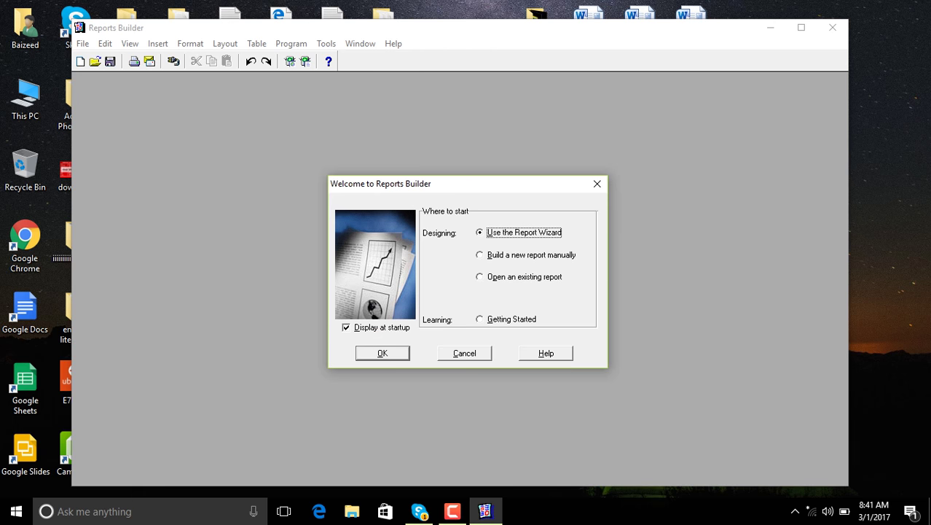
Keep 'Use the Report Wizard' selected in the welcome dialog and launch the wizard
key(Return)
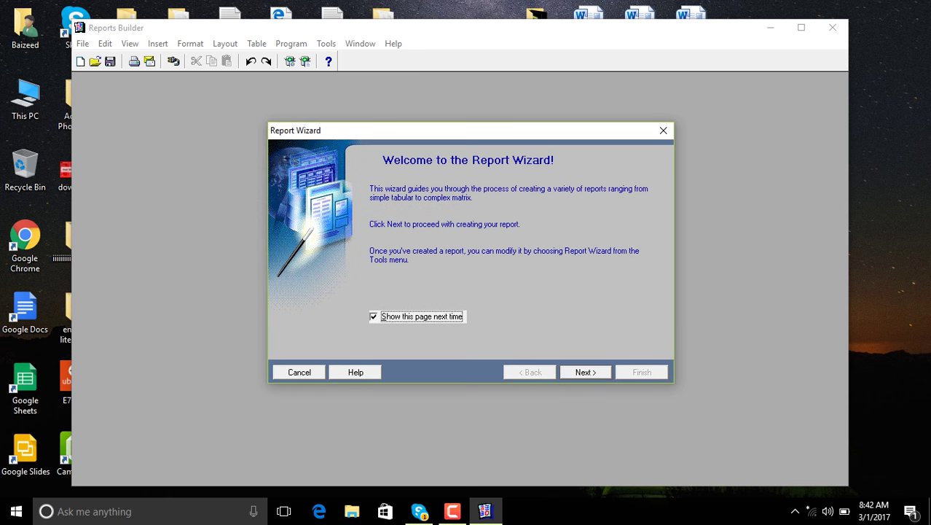
Choose the paper layout and the Group Left report style in the wizard
key(Return)
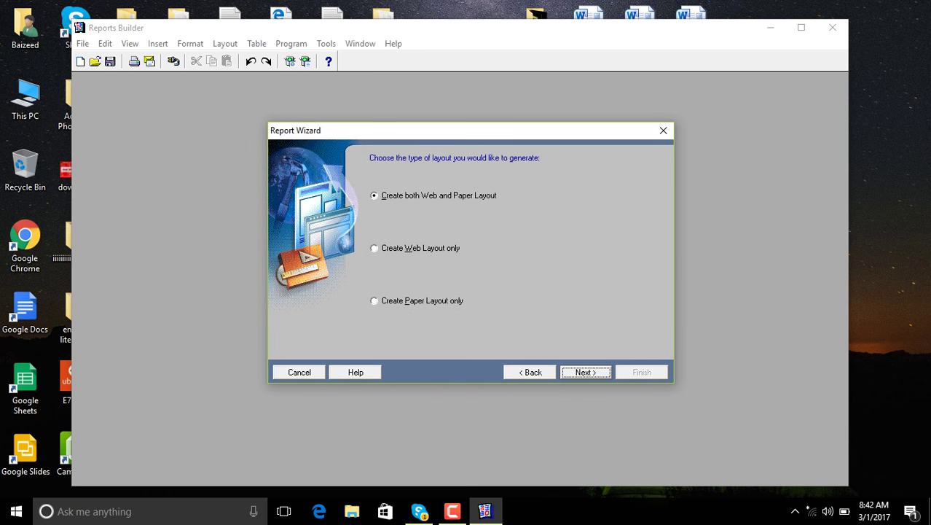
click(421, 300)
key(Return)
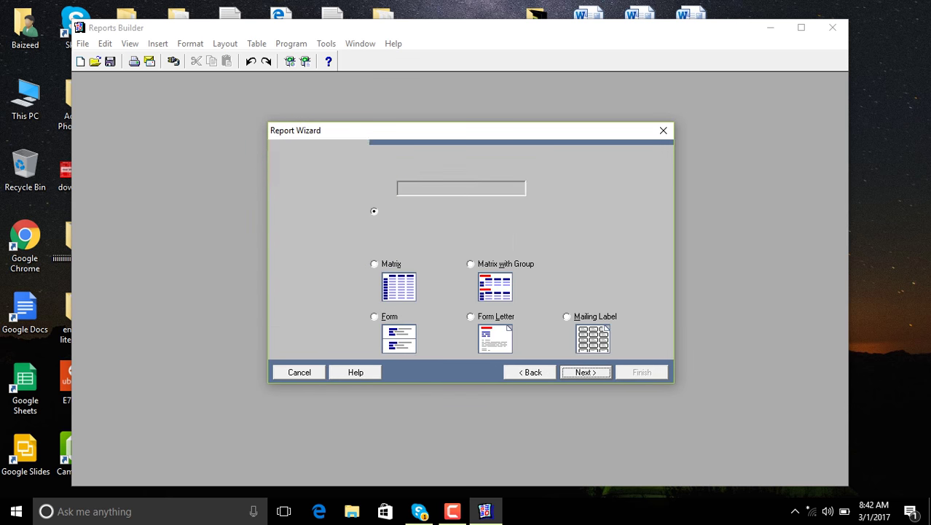
click(471, 211)
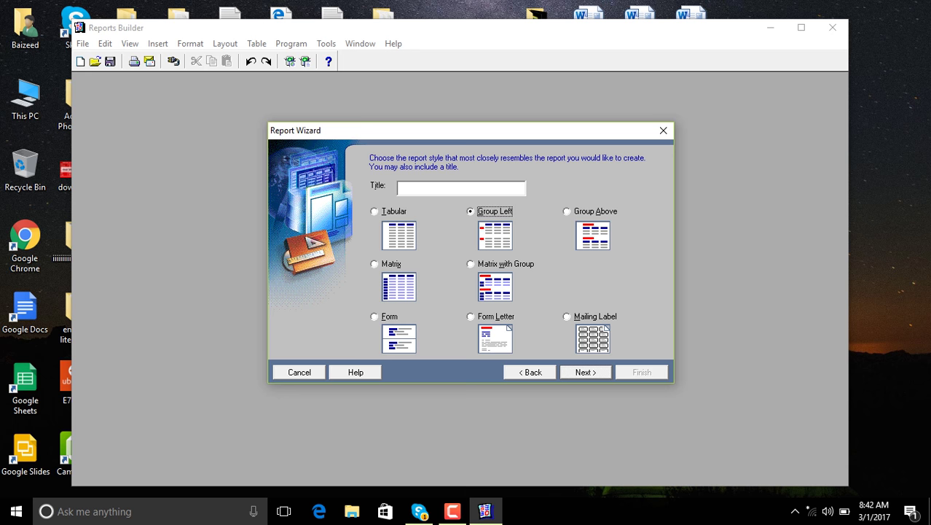
key(Return)
key(Return)
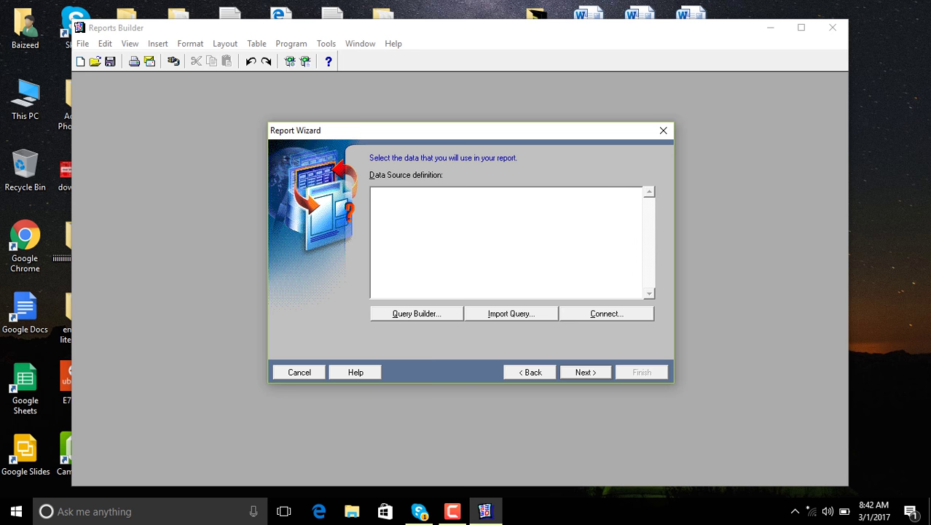
Open the database login and enter the user name, password and database connect string
key(alt+c)
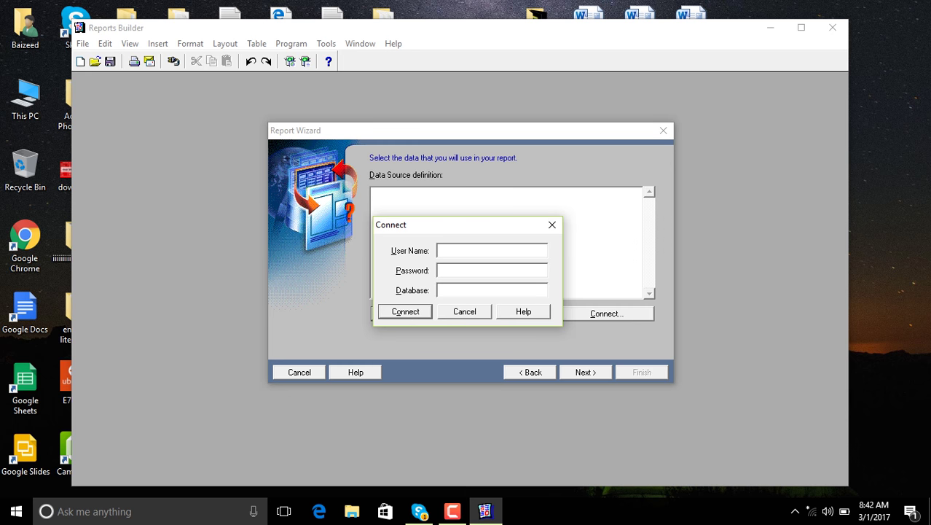
text(summit/SUMMIT@ORCL)
Connect, then add the DEPARTMENTS and EMPLOYEES tables in Query Builder
key(Return)
key(Return)
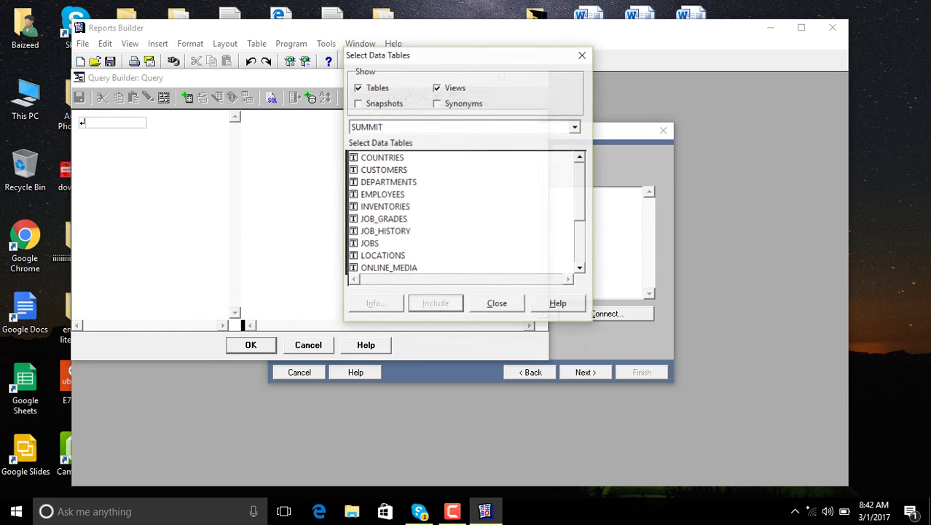
click(389, 181)
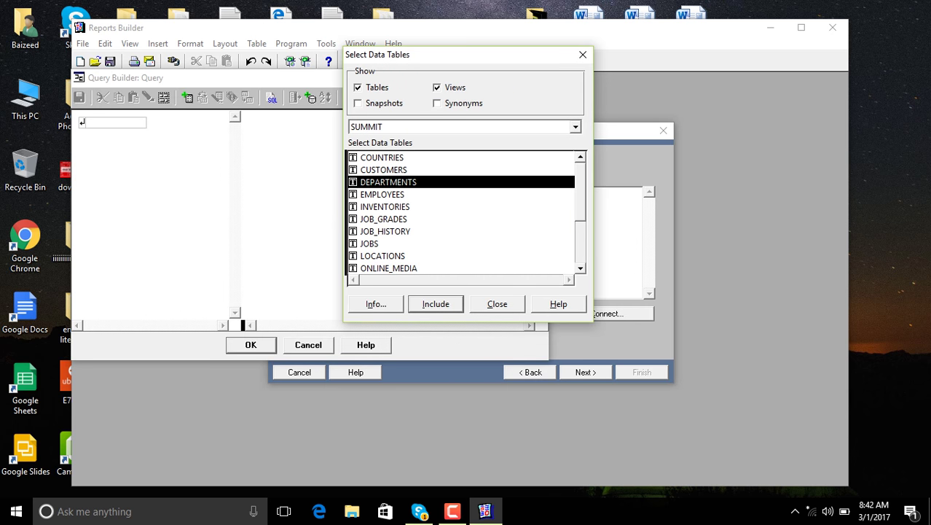
key(Return)
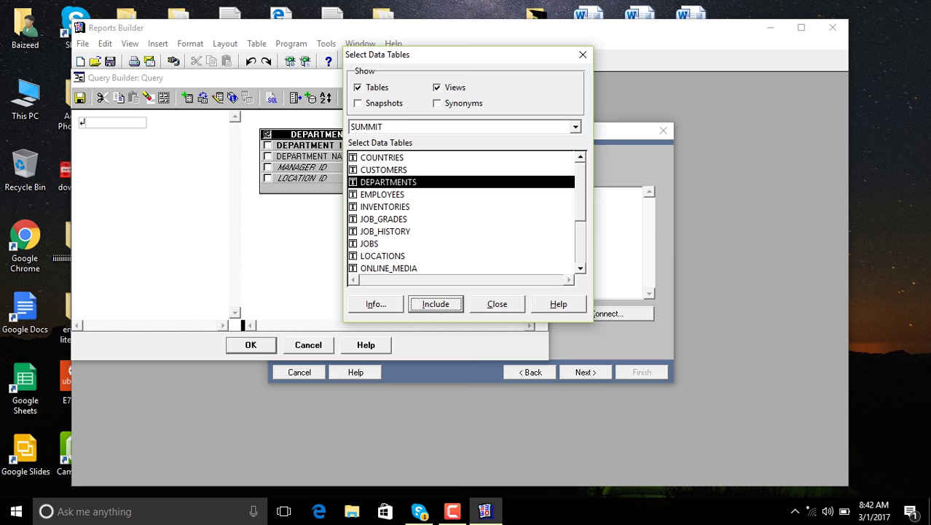
click(382, 194)
key(Return)
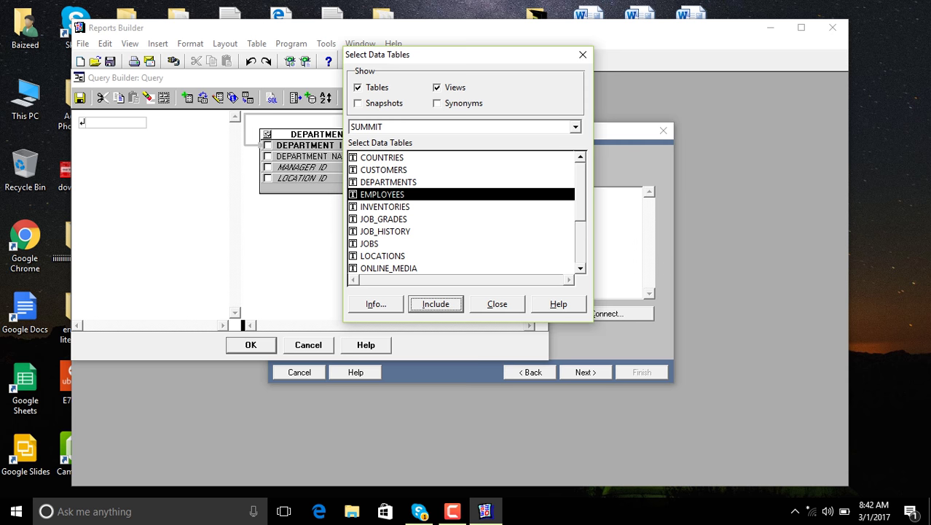
key(Escape)
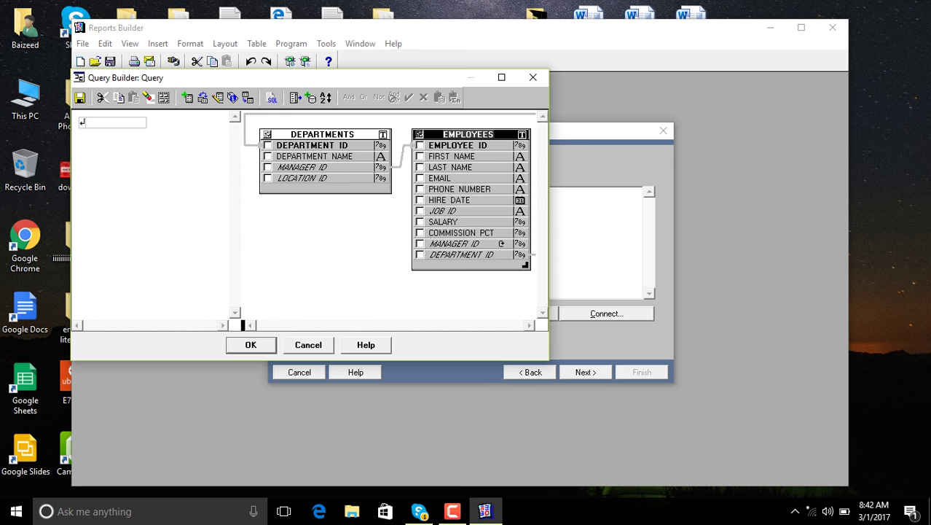
Select DEPARTMENT_NAME, FIRST_NAME, LAST_NAME, JOB_ID, SALARY and COMMISSION_PCT and accept the query
click(267, 156)
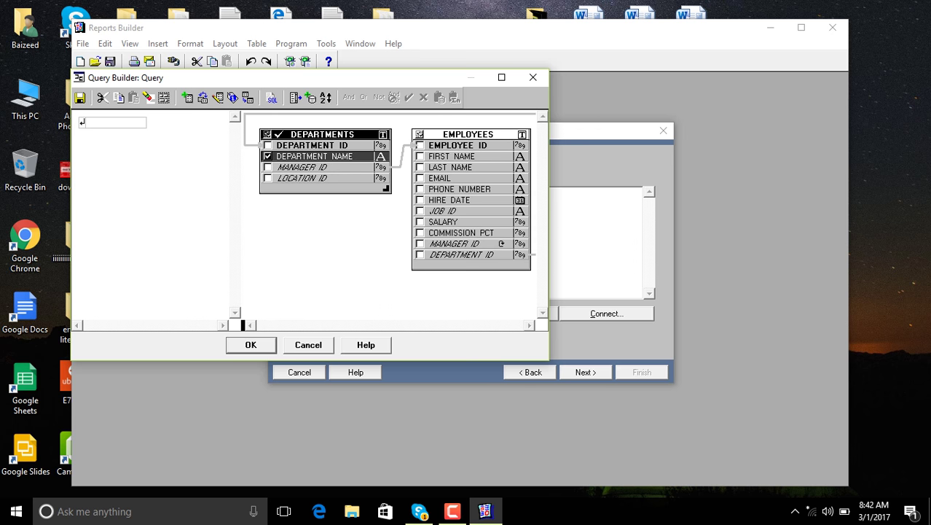
click(419, 156)
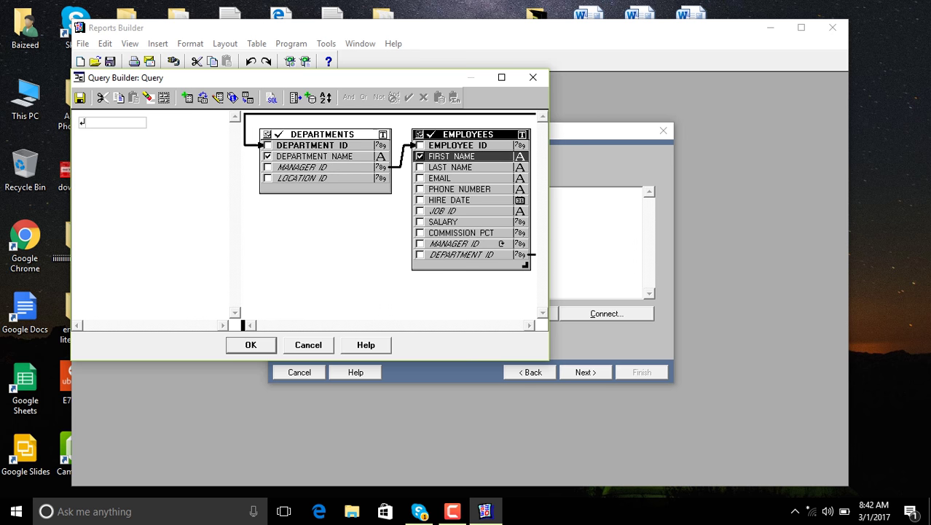
click(419, 167)
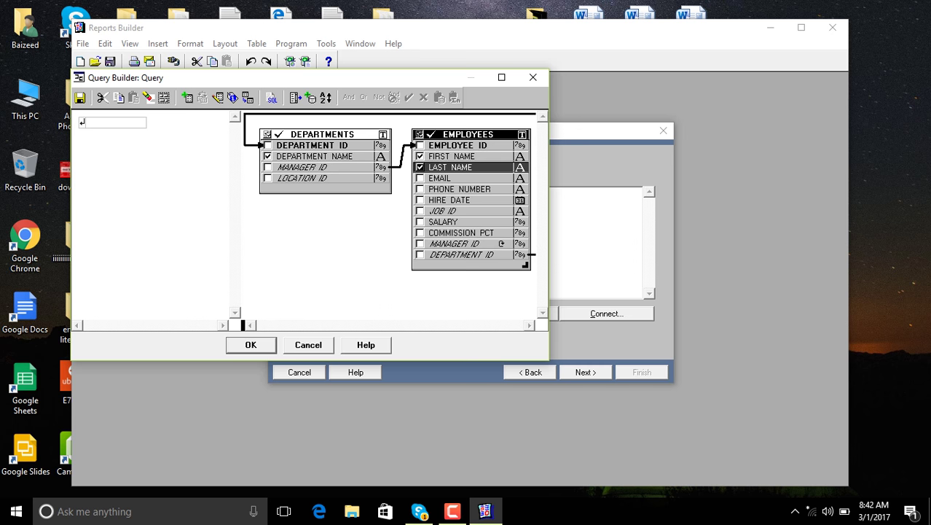
click(419, 211)
click(420, 221)
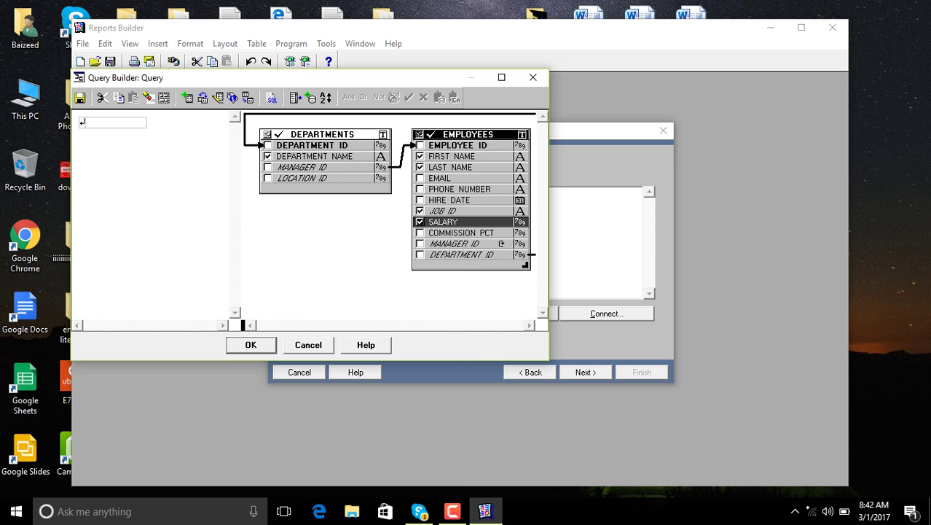
click(420, 233)
click(250, 345)
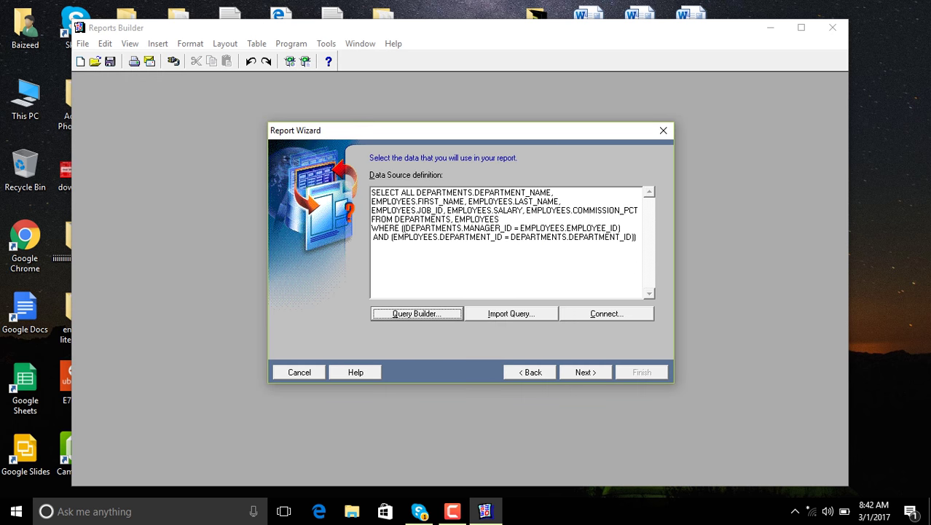
Delete the MANAGER_ID = EMPLOYEE_ID join condition and its leftover closing parenthesis
drag(401, 228, 393, 237)
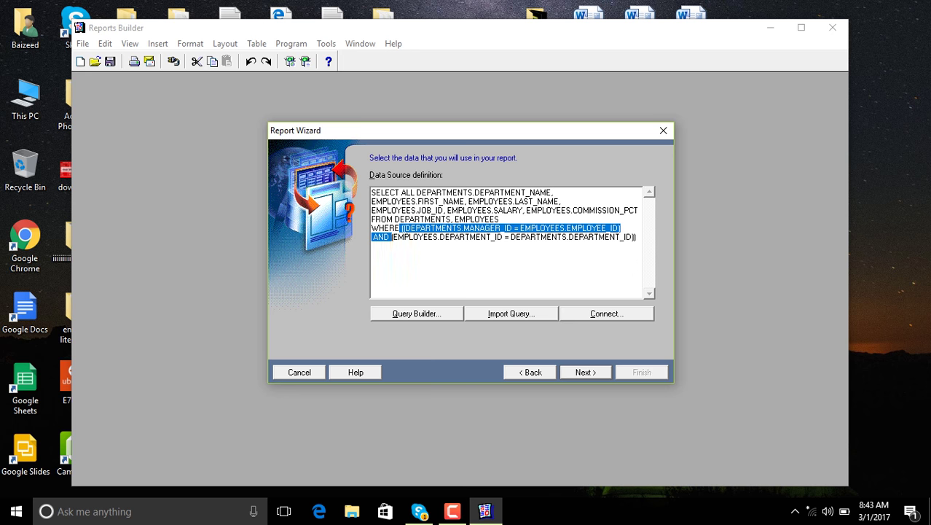
key(Delete)
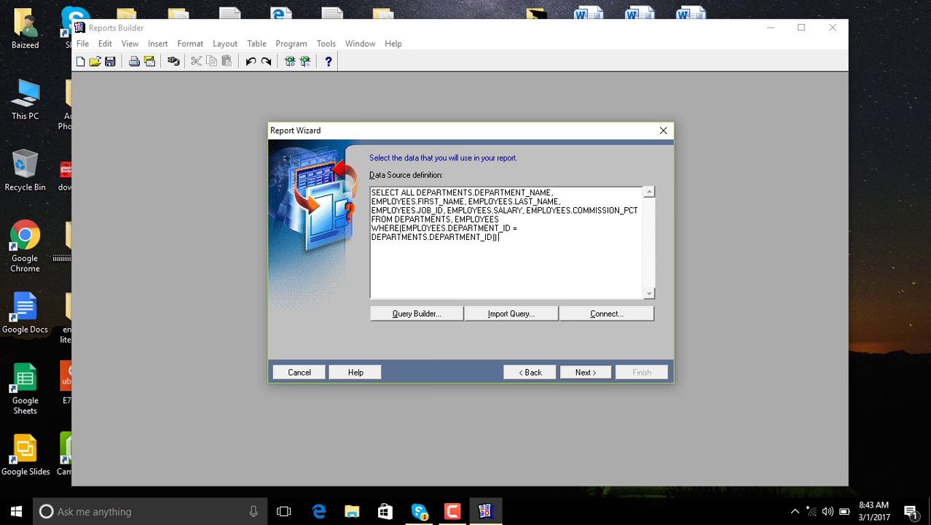
key(BackSpace)
Concatenate FIRST_NAME and LAST_NAME with a space into one column aliased NAME
click(467, 201)
key(BackSpace)
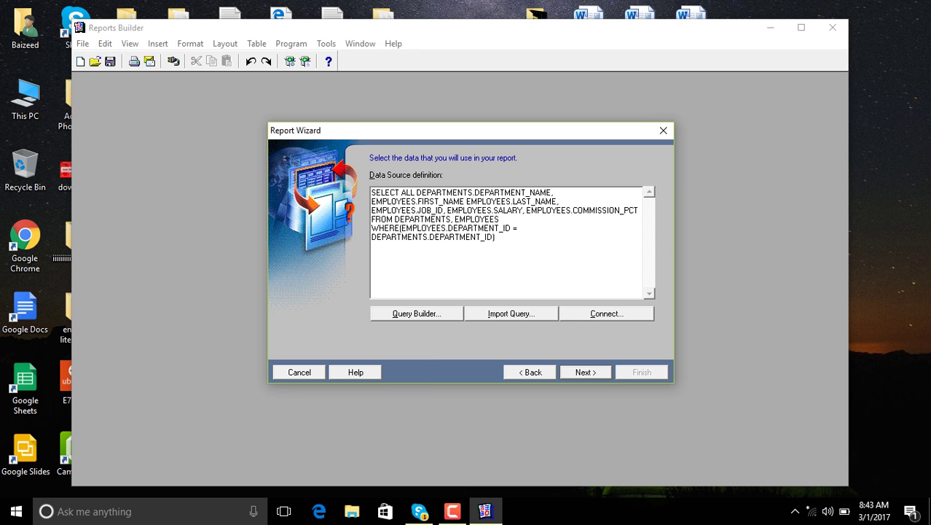
text(,)
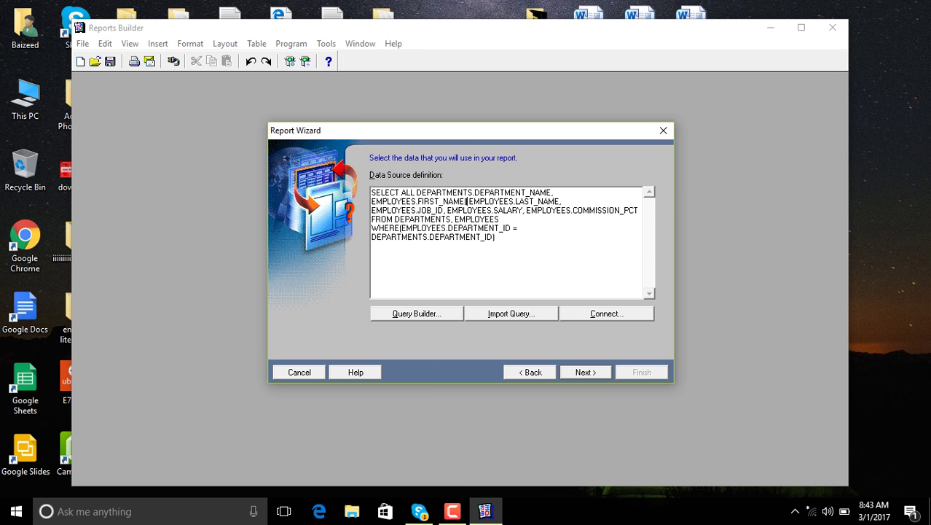
text(' ')
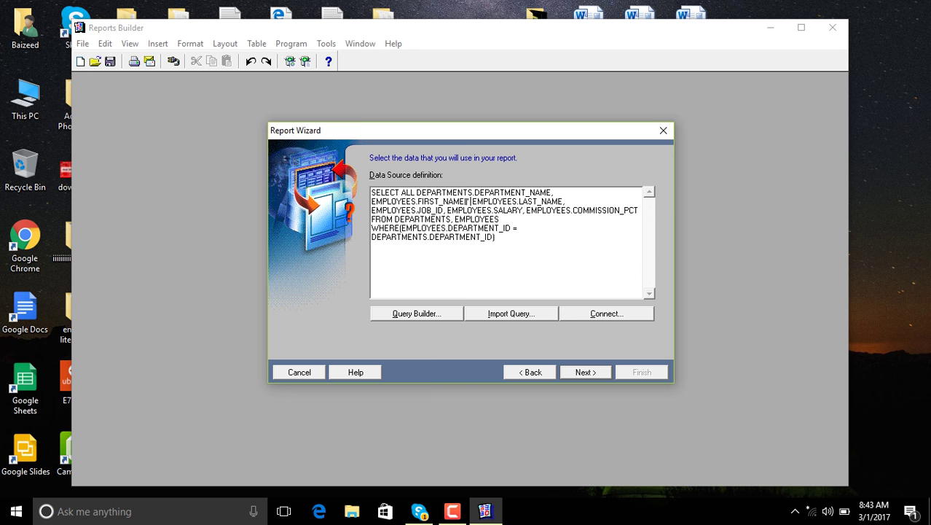
text(||)
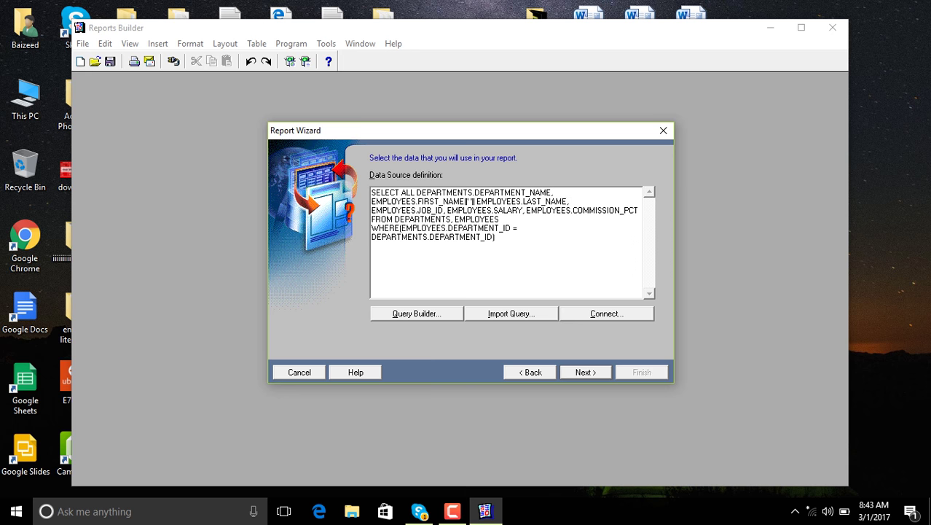
key(BackSpace)
text(NAME,)
Append 'and salary>=10000' and 'order by salary desc' to the query
click(495, 237)
text(where)
text( s)
key(BackSpace)
key(BackSpace)
key(BackSpace)
key(BackSpace)
key(BackSpace)
key(BackSpace)
key(BackSpace)
text(and salary>=10000)
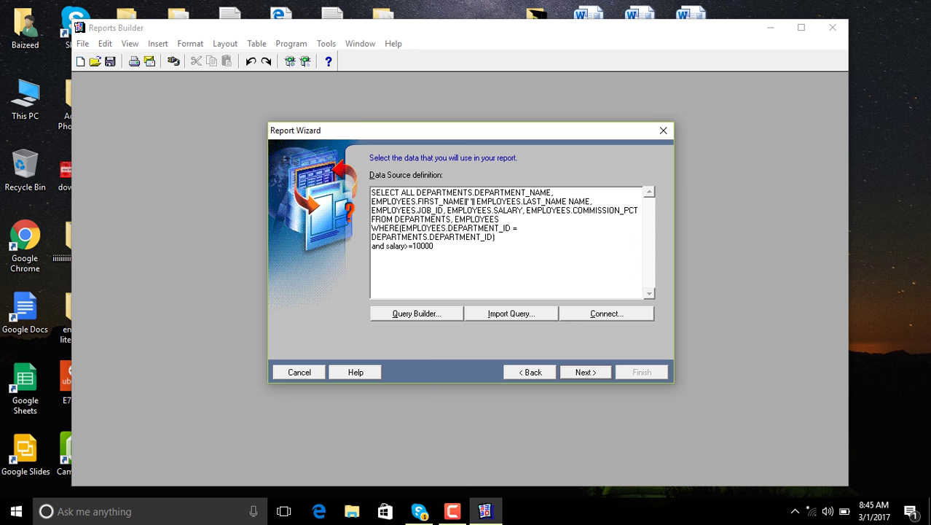
key(Return)
text(order by salary desc)
key(alt+n)
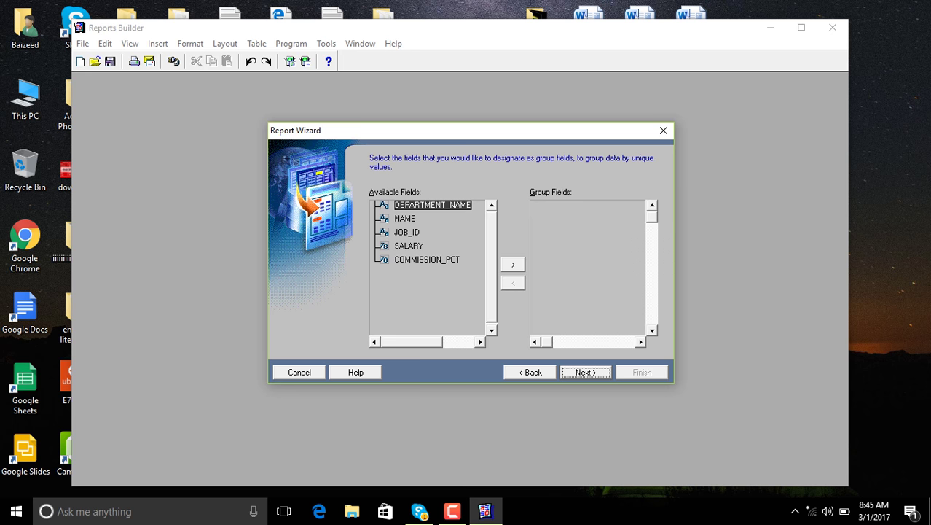
Make DEPARTMENT_NAME the Level 1 group and display all remaining fields
click(513, 264)
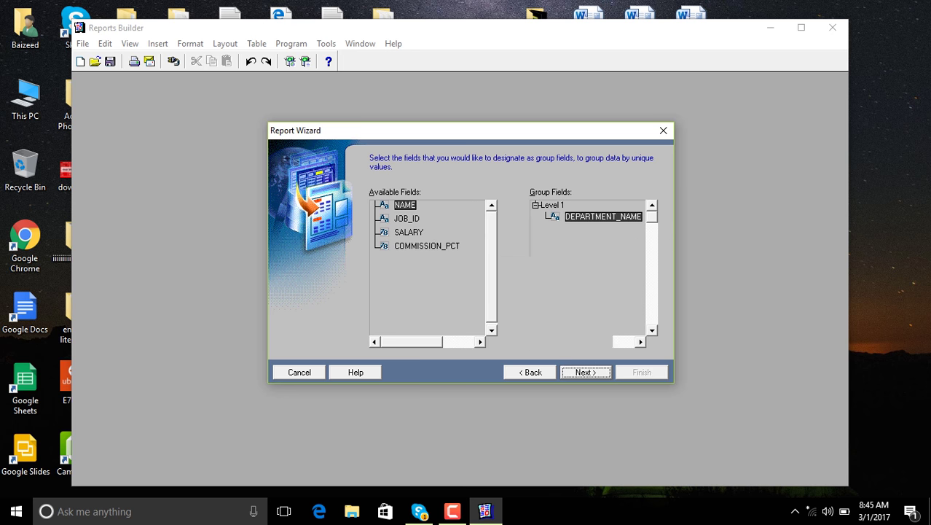
key(alt+n)
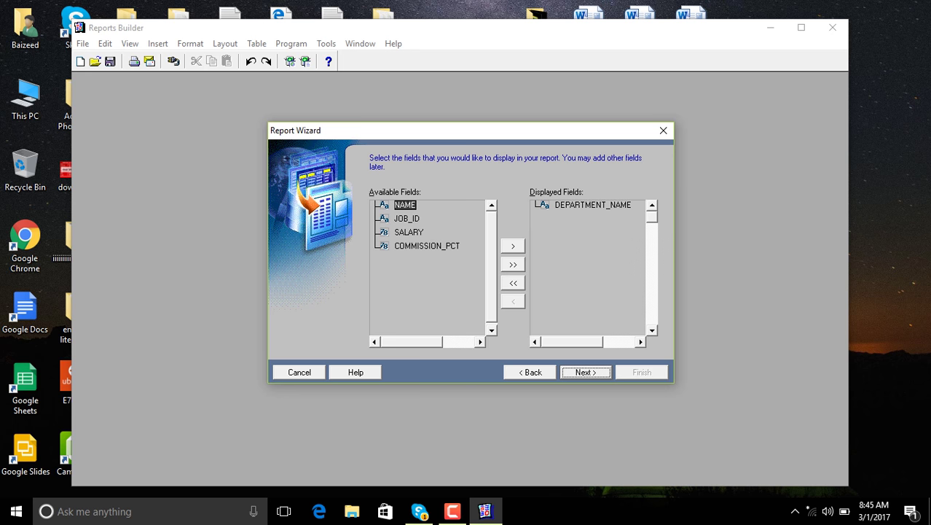
click(513, 264)
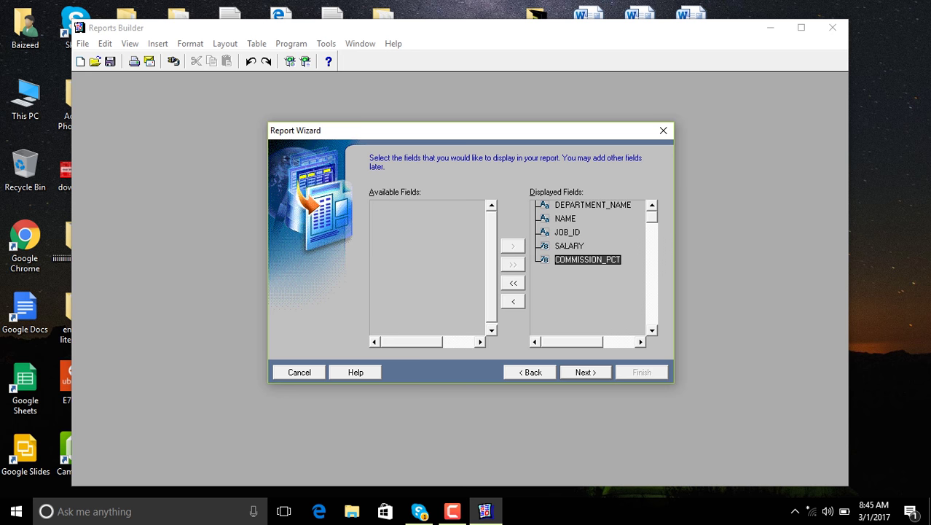
key(alt+n)
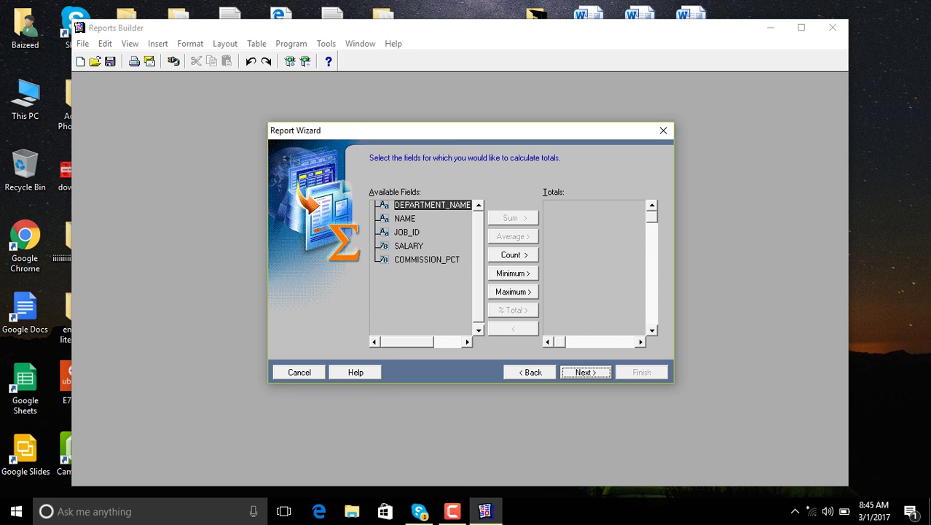
Add a Sum total for SALARY
click(409, 245)
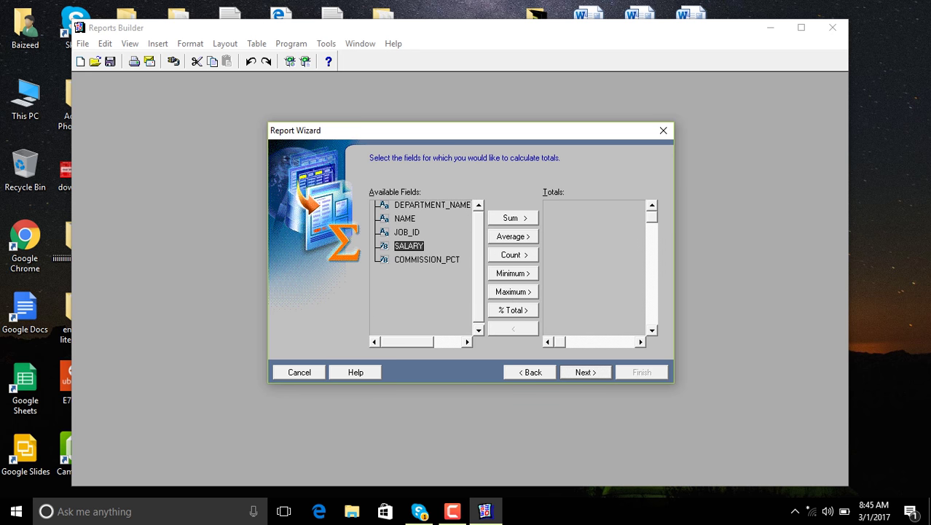
key(alt+s)
key(alt+n)
key(alt+n)
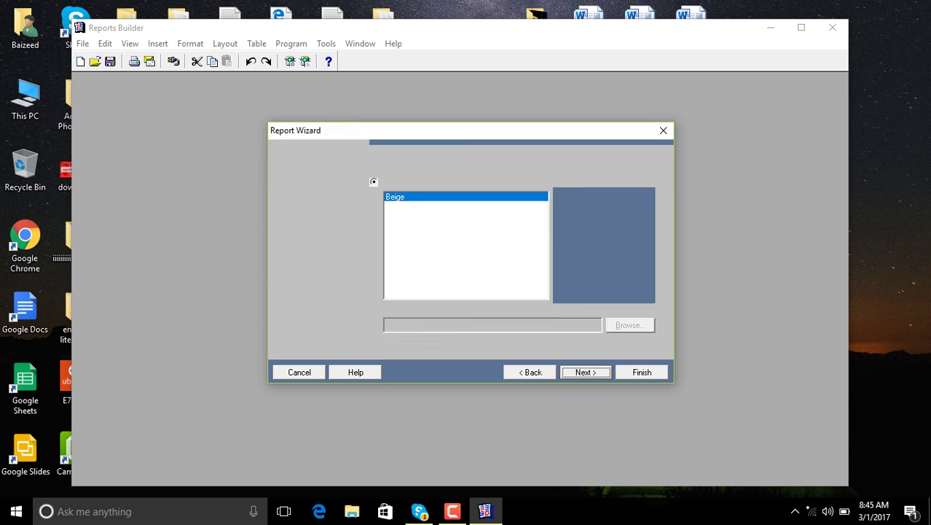
Apply the Green predefined template and finish generating the report
click(466, 223)
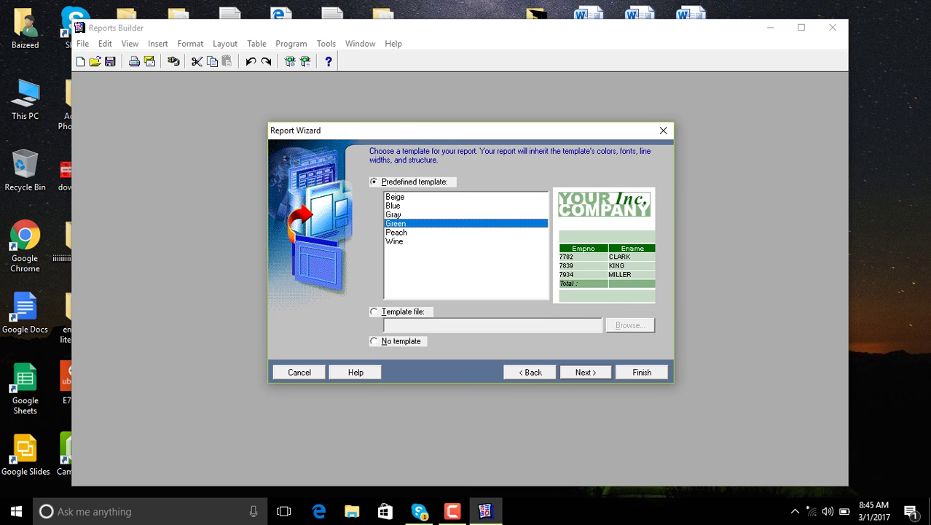
key(alt+n)
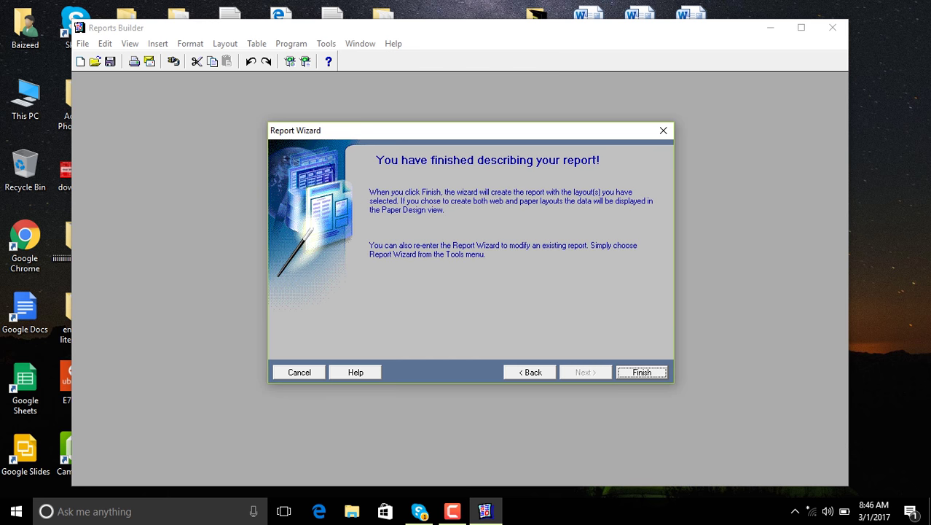
key(Return)
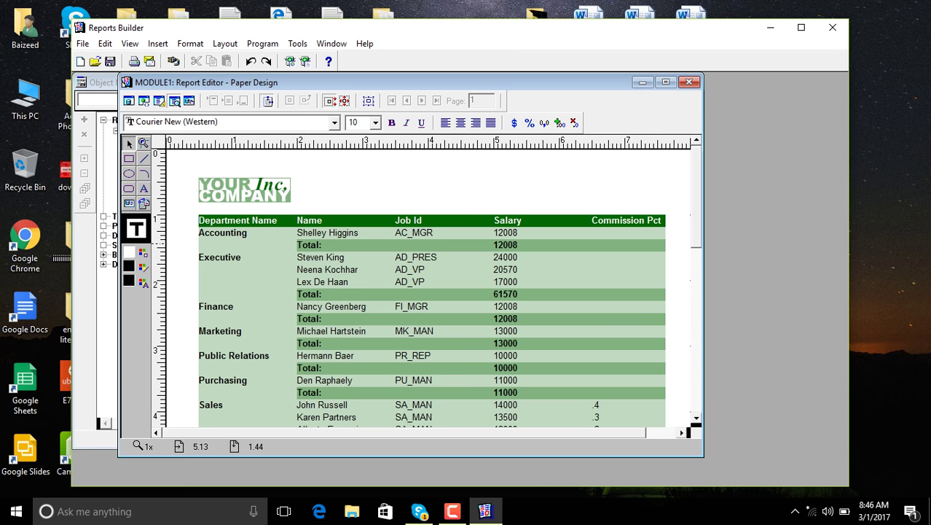
Right-align Salary and format it as currency with thousands separators and one decimal place
click(505, 248)
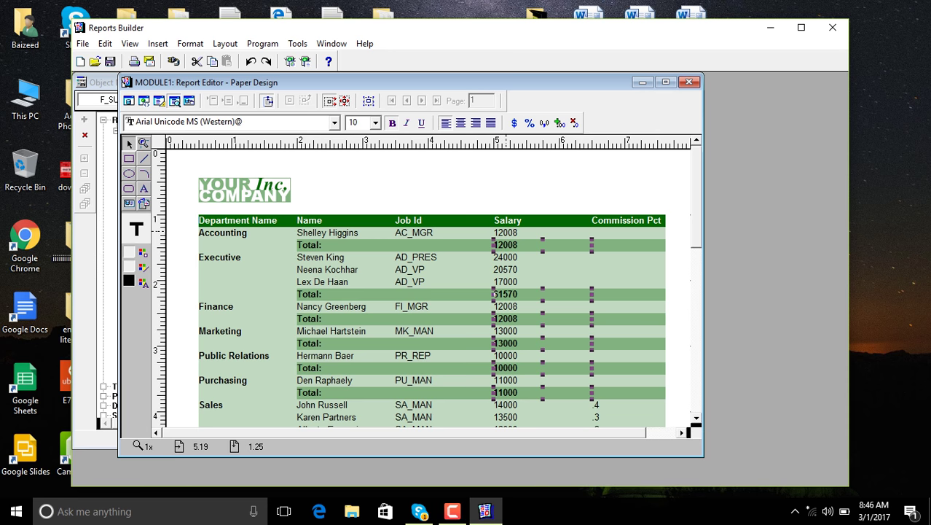
click(509, 221)
click(510, 233)
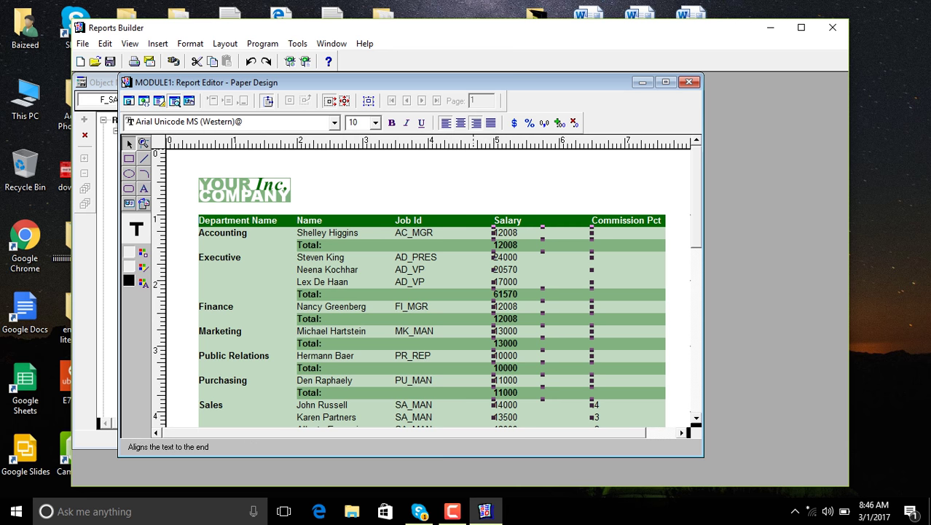
click(476, 123)
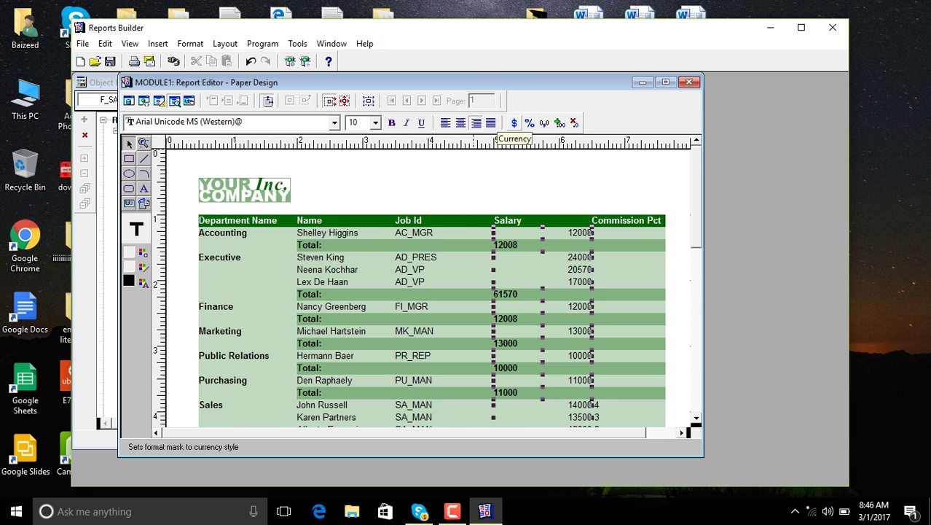
click(514, 123)
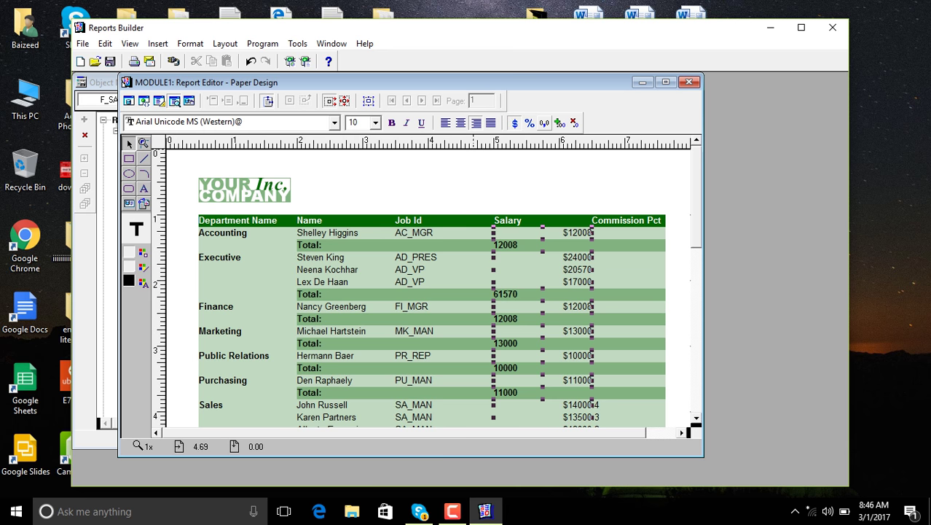
click(544, 123)
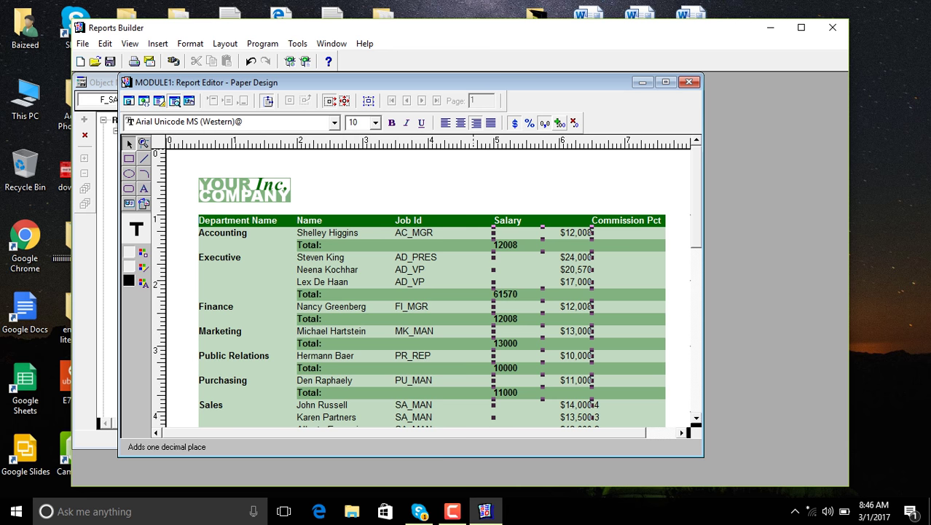
click(558, 123)
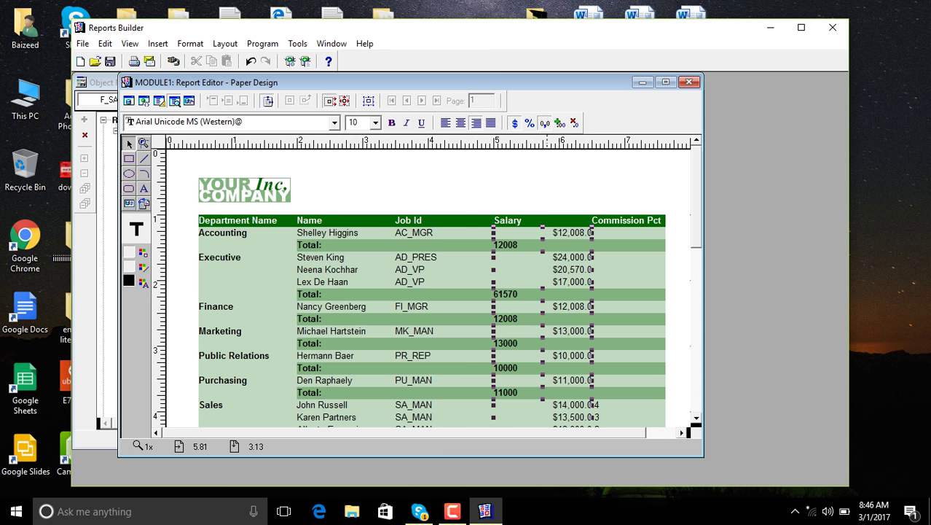
click(452, 510)
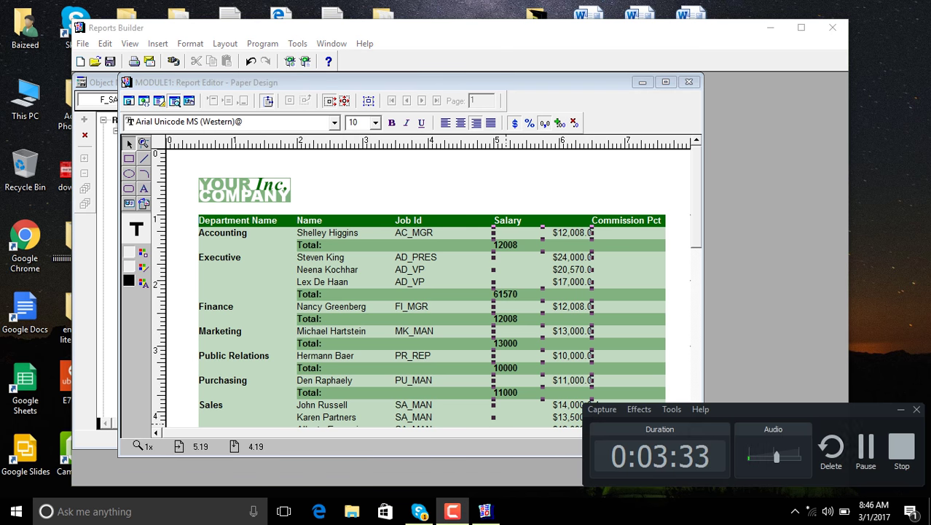
click(866, 446)
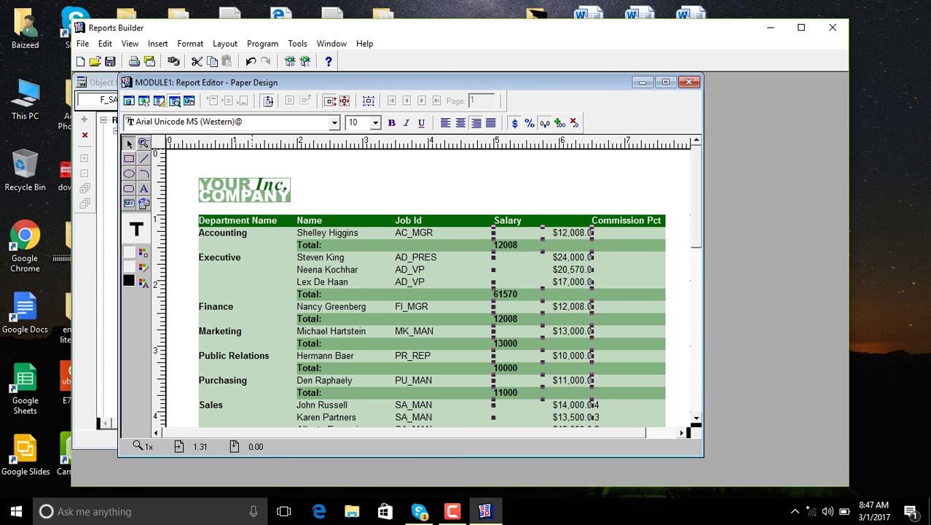
click(158, 44)
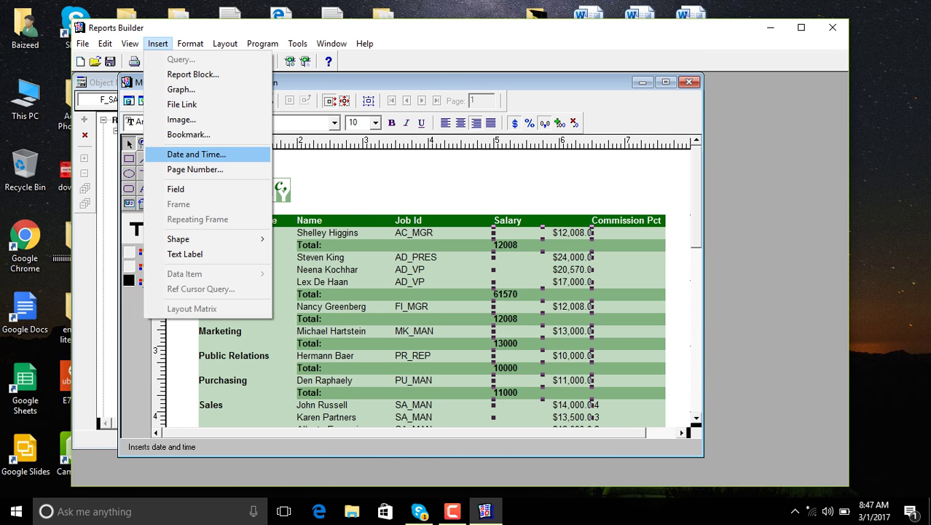
Insert the date in 'March 1 2017' format at Top-Right, nudged slightly left
key(Return)
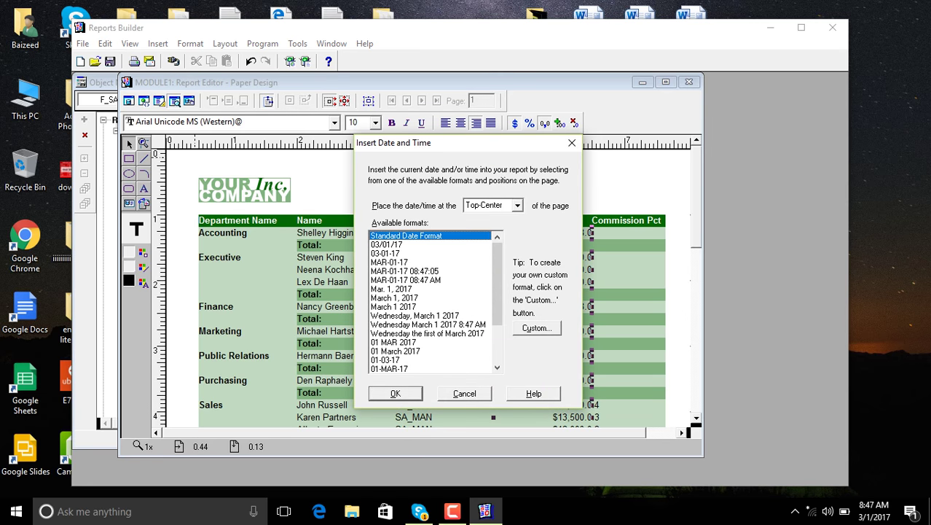
key(alt+p)
key(alt+Down)
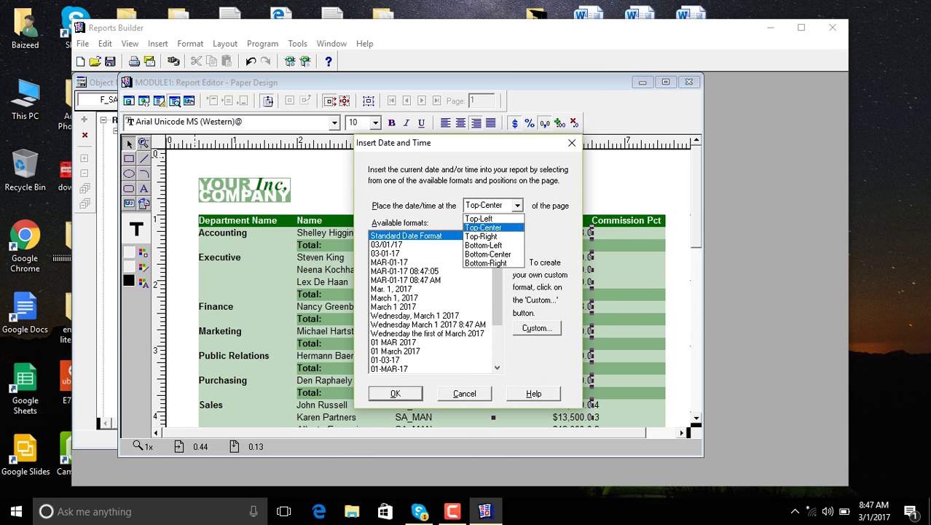
key(Down)
key(Return)
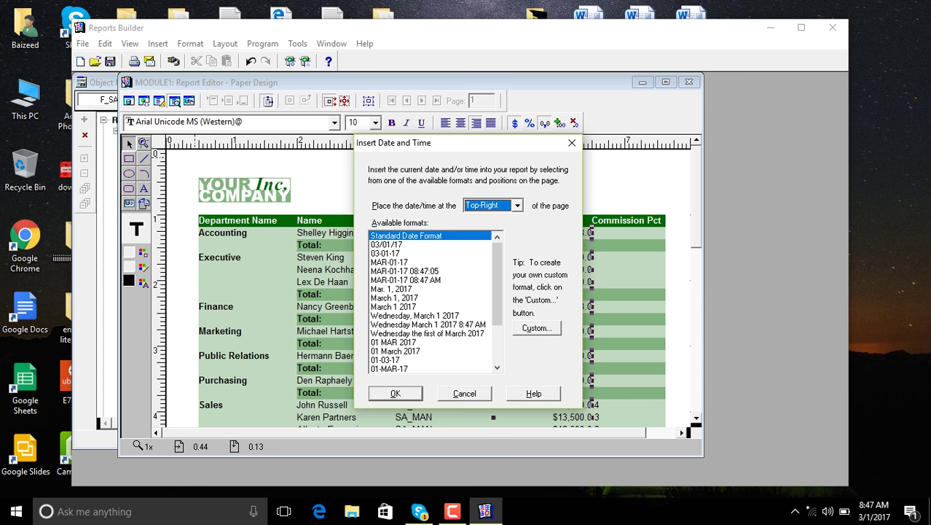
click(393, 306)
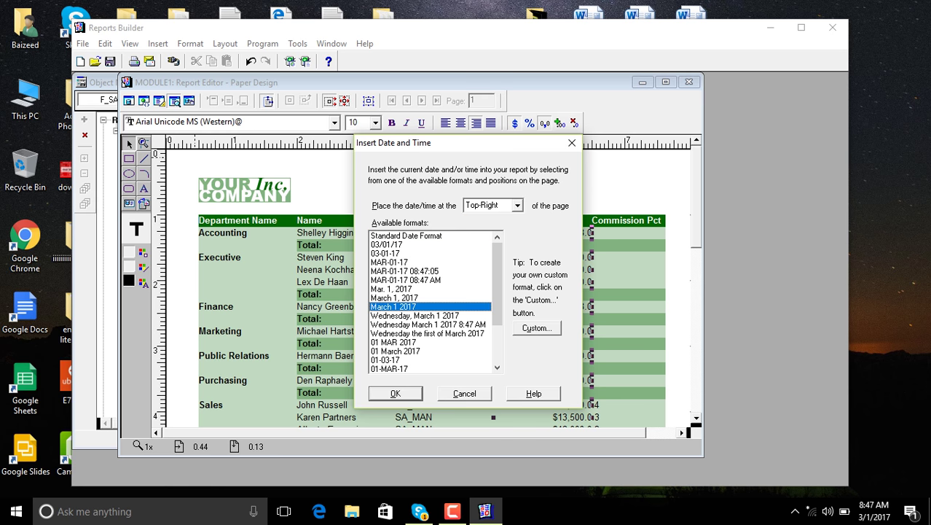
key(Return)
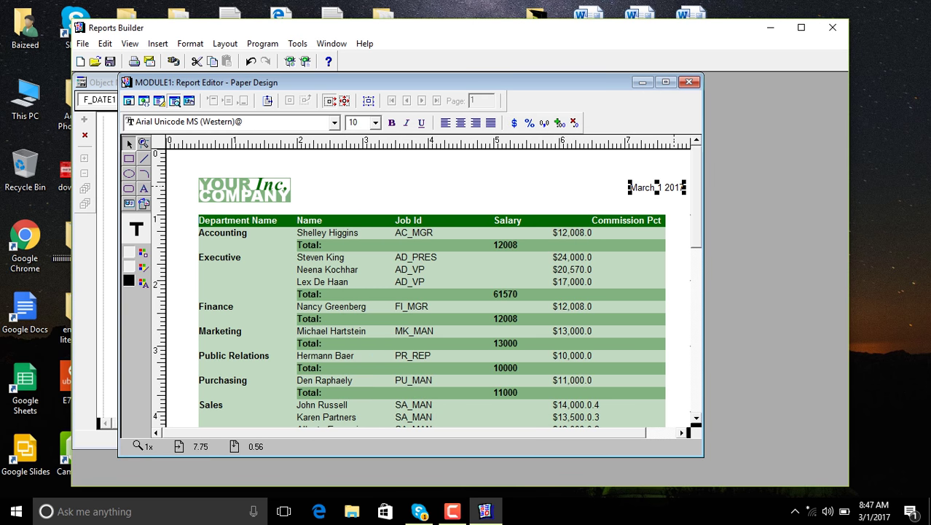
key(Left)
key(Left)
key(Left)
key(Left)
key(Left)
key(Left)
key(Left)
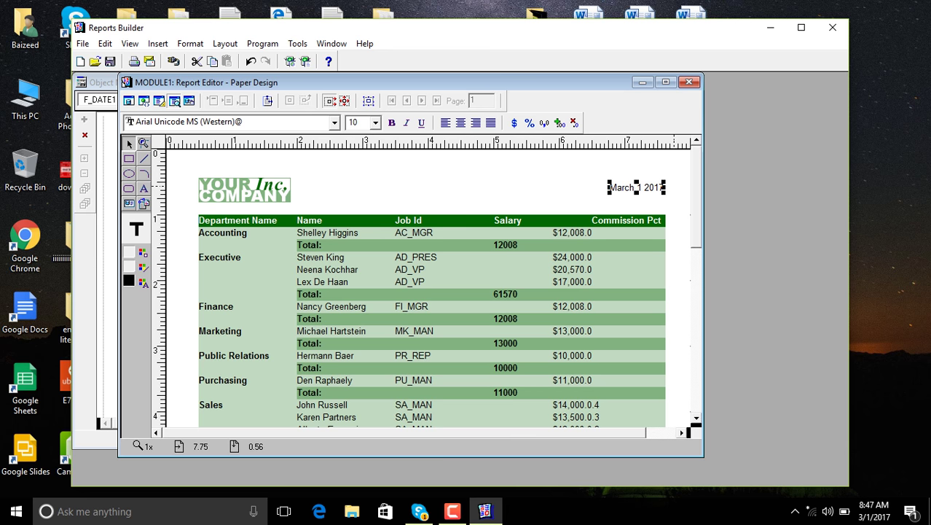
key(Escape)
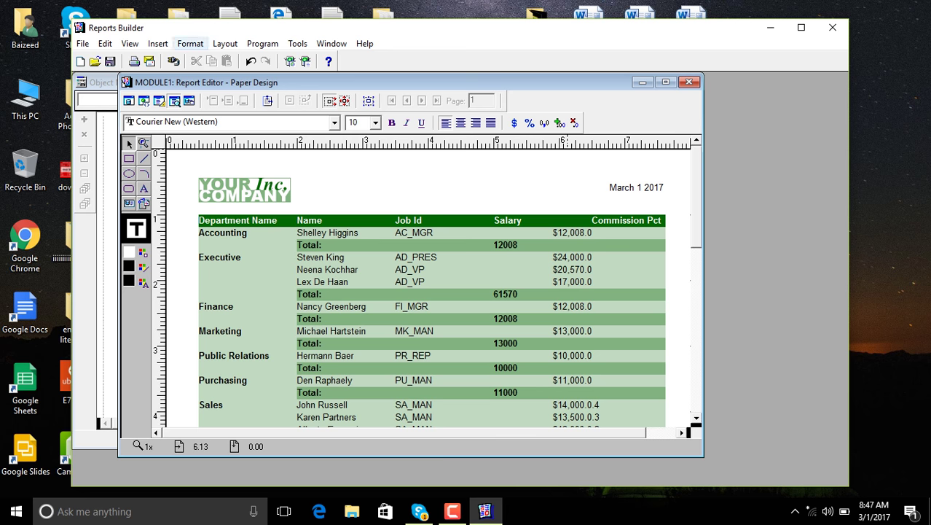
Insert a bottom-centre page number showing 'Page 1 of 1' with the total page count
key(alt+i)
key(Down)
key(Down)
key(Down)
key(Down)
key(Down)
key(Down)
key(Down)
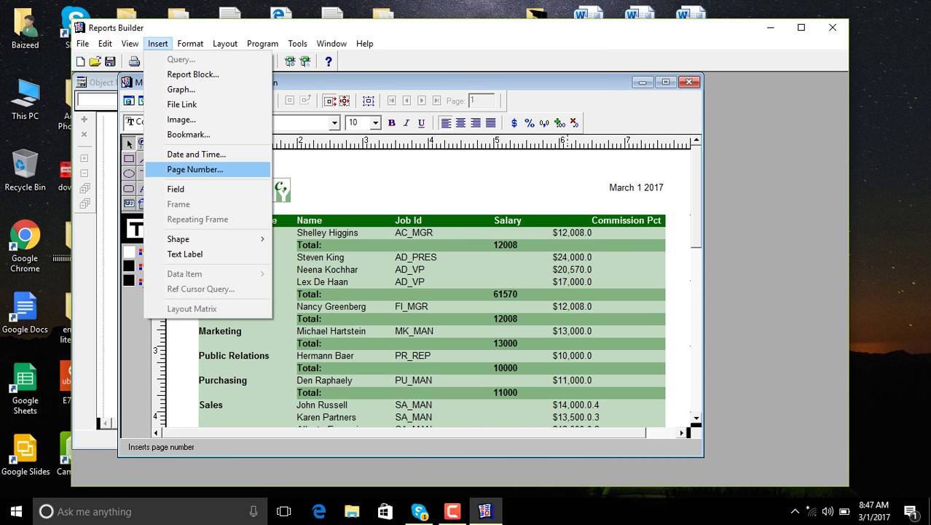
key(Return)
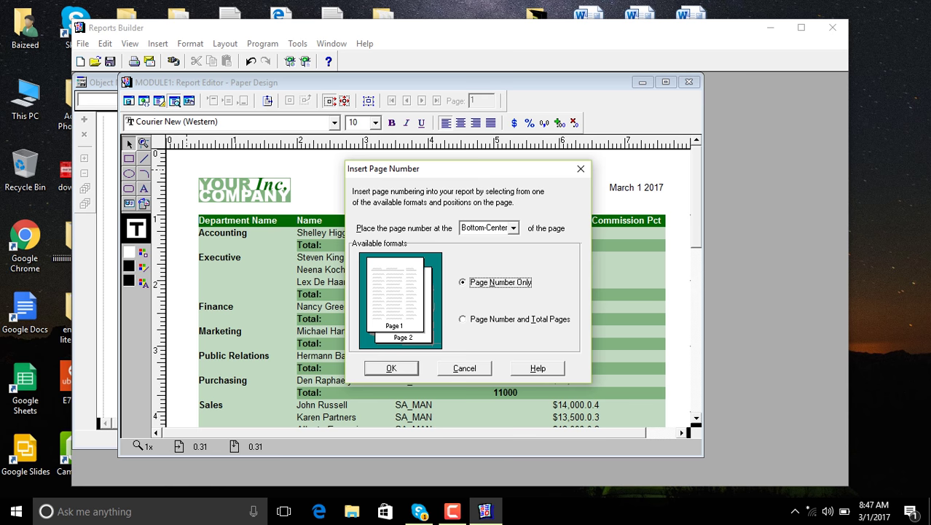
key(Down)
key(Return)
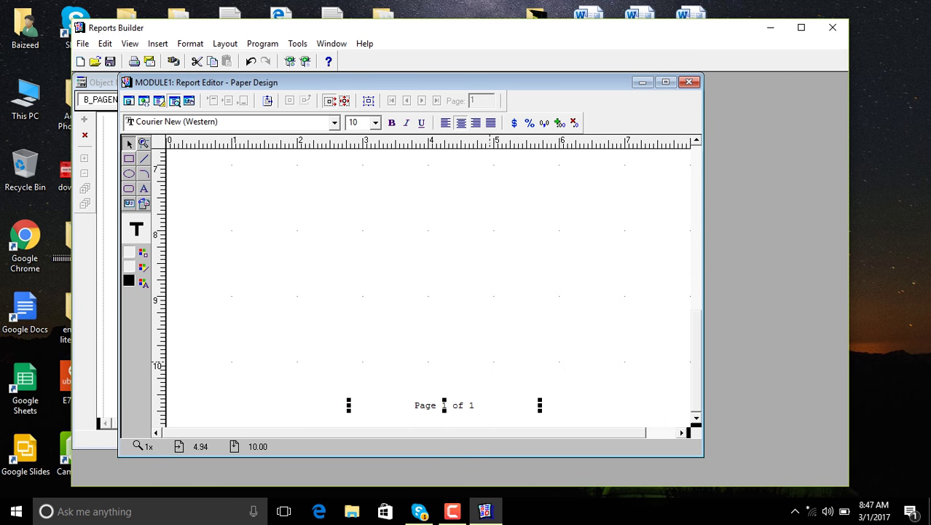
click(136, 229)
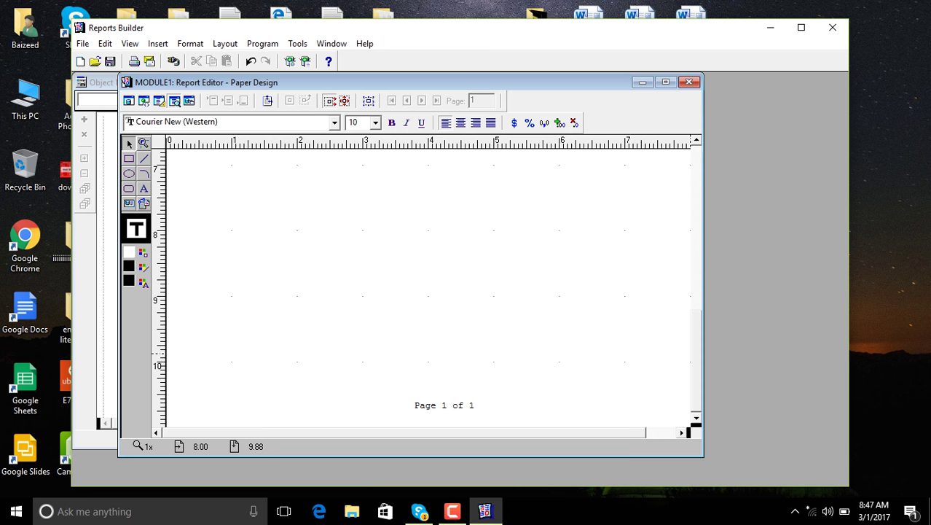
Return to the top of the report and bring up the Format menu
scroll(427, 287, up, 10)
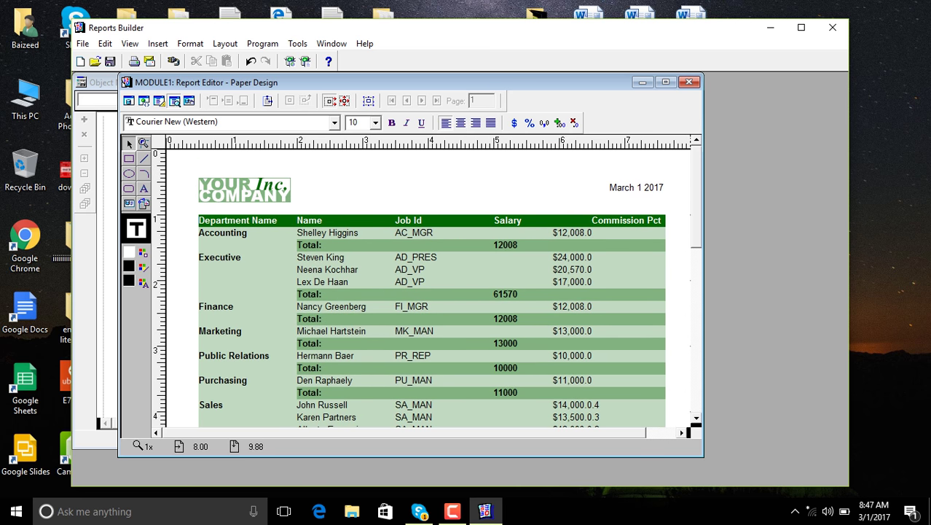
key(F10)
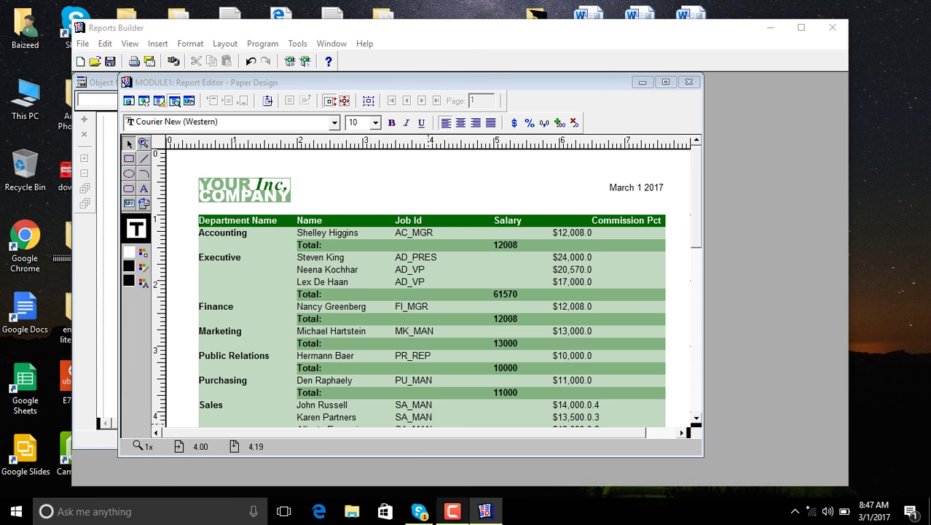
key(F9)
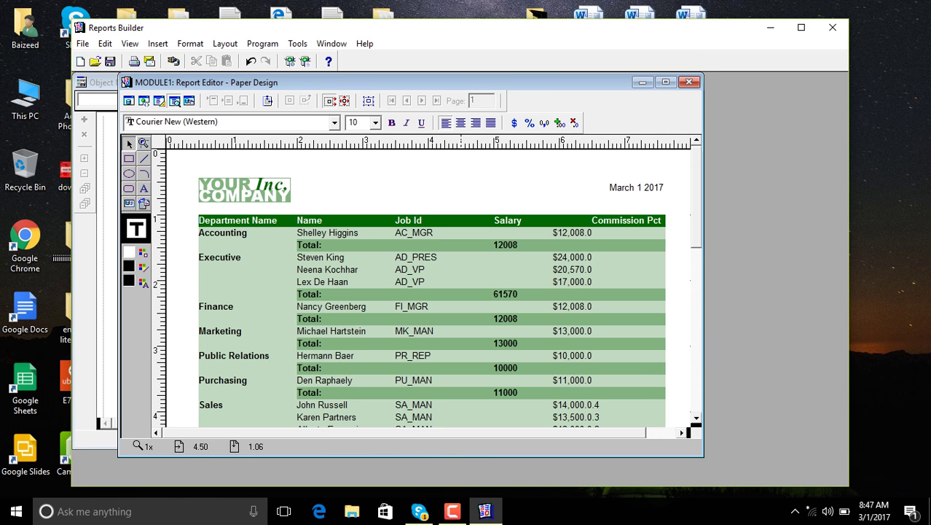
key(alt+o)
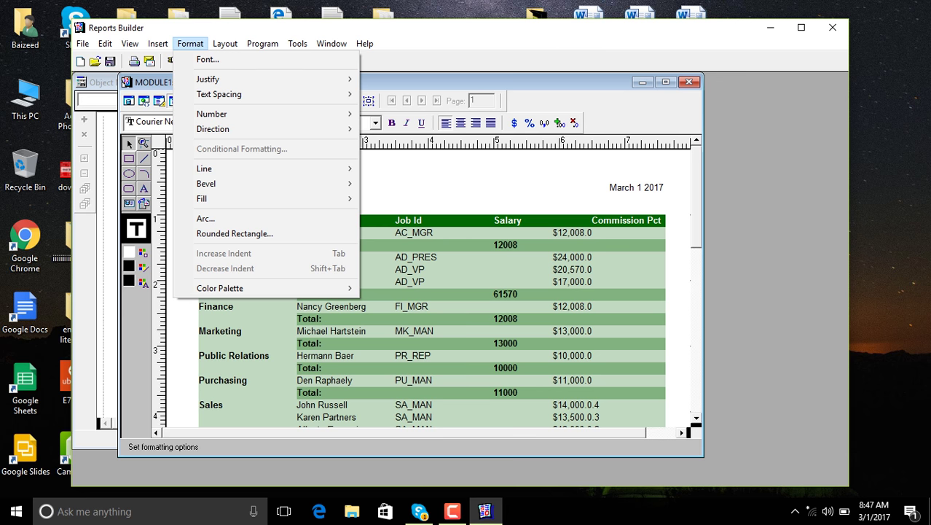
Open Conditional Formatting for the Salary field and start a new format exception rule
key(Escape)
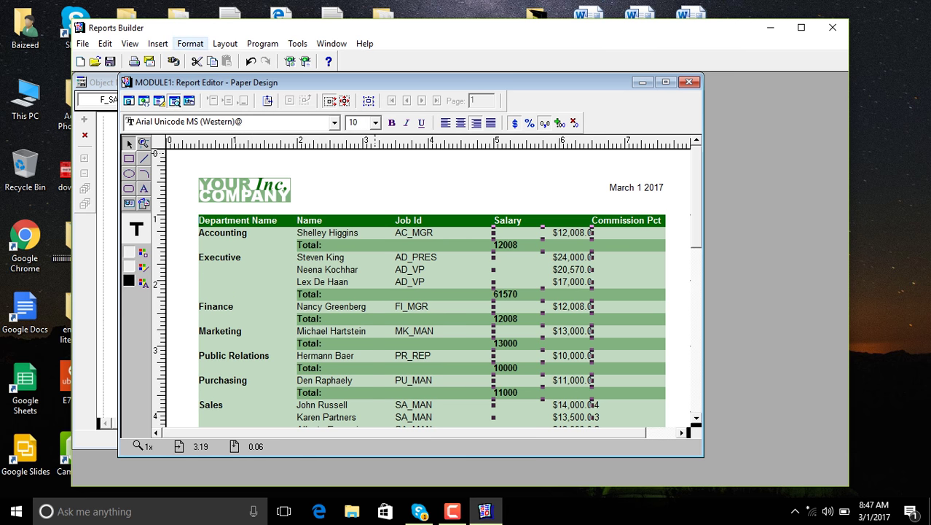
key(Return)
key(c)
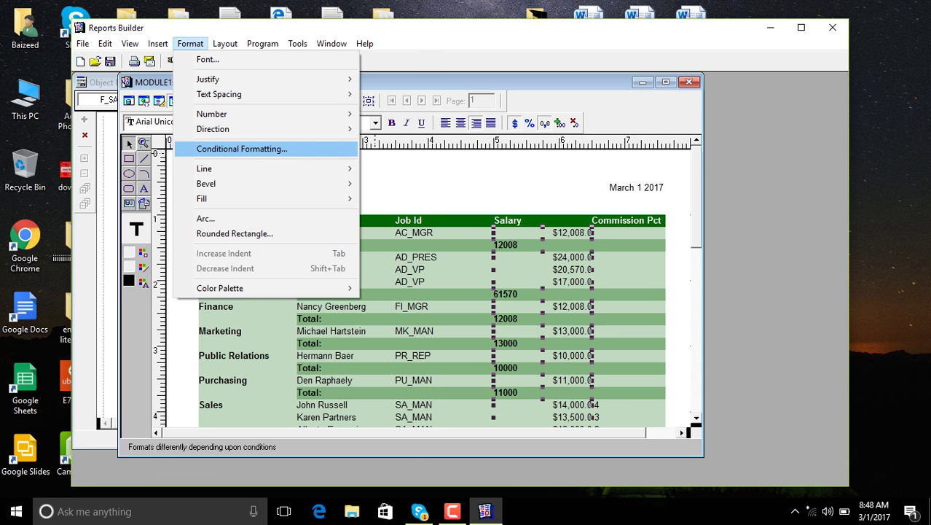
key(Return)
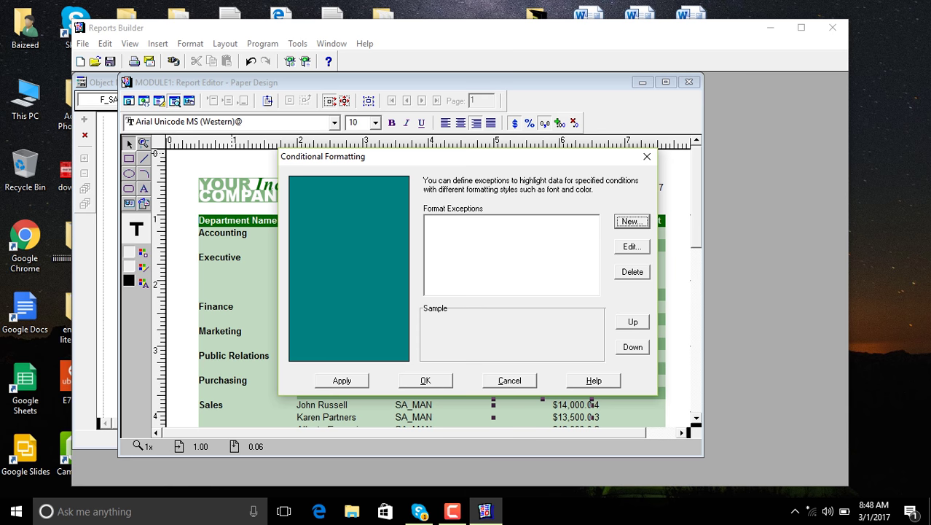
key(Return)
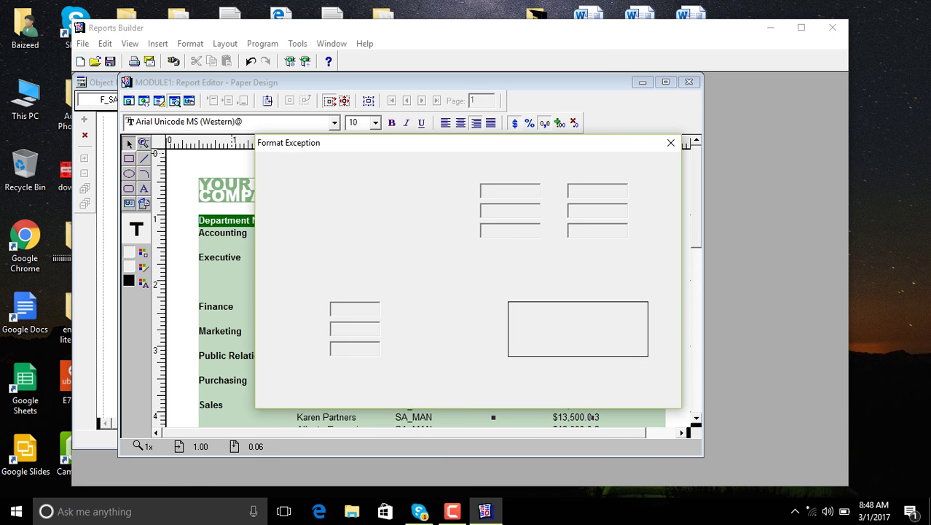